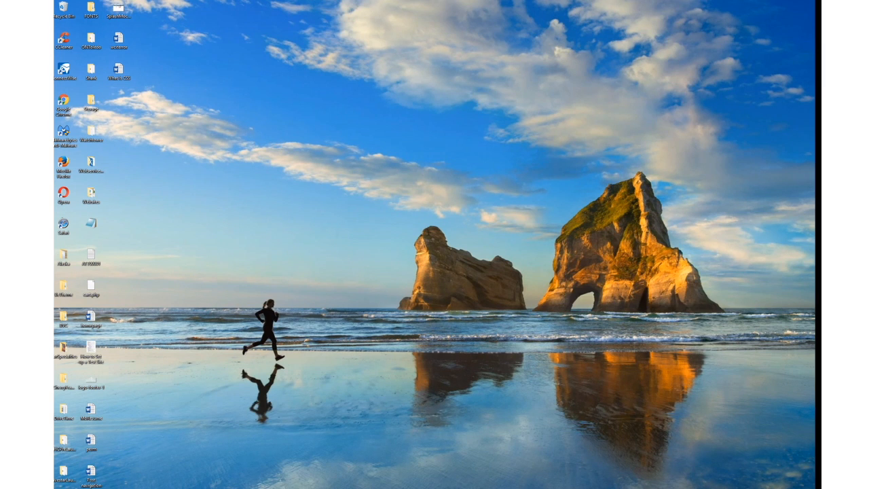
Go to login.microsoftonline.com in Chrome's address bar.
{"action": "left_click", "coordinate": [223, 22]}
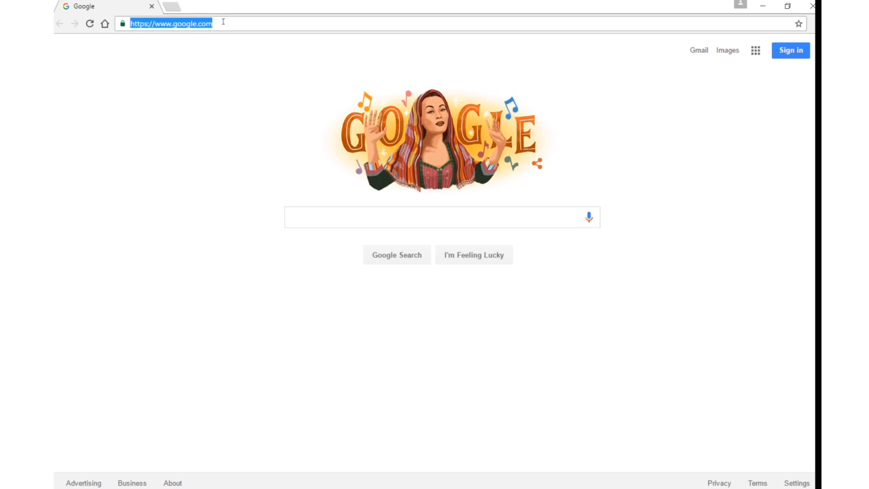
{"action": "type", "text": "login"}
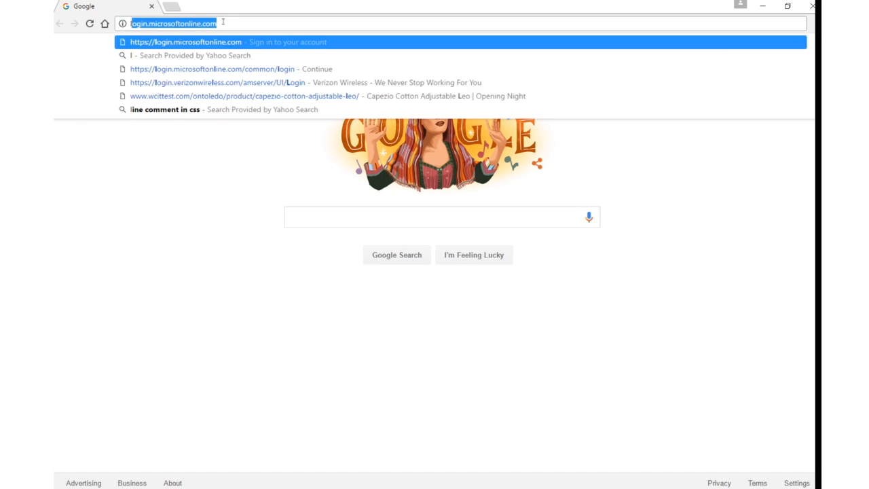
{"action": "type", "text": "."}
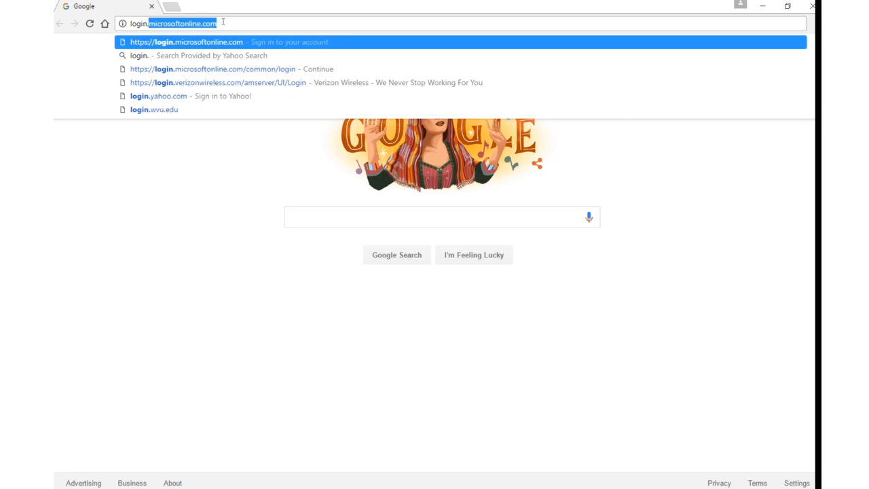
{"action": "type", "text": "microsof"}
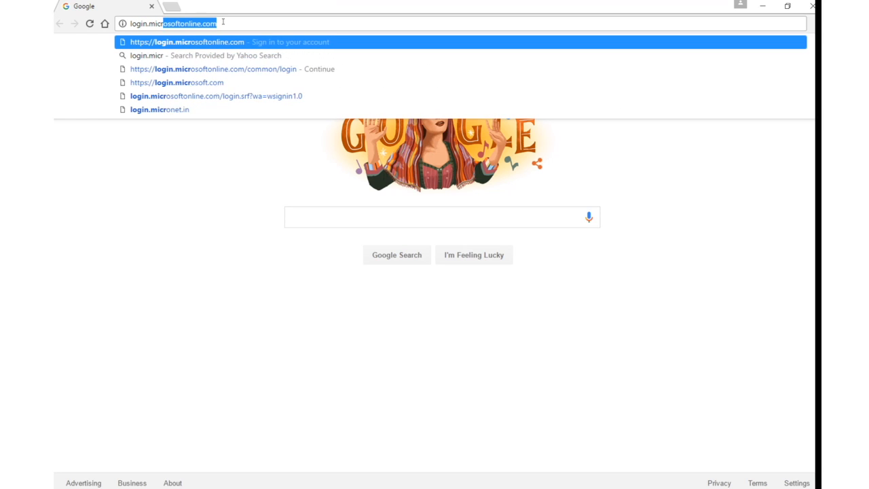
{"action": "type", "text": "tonline.co"}
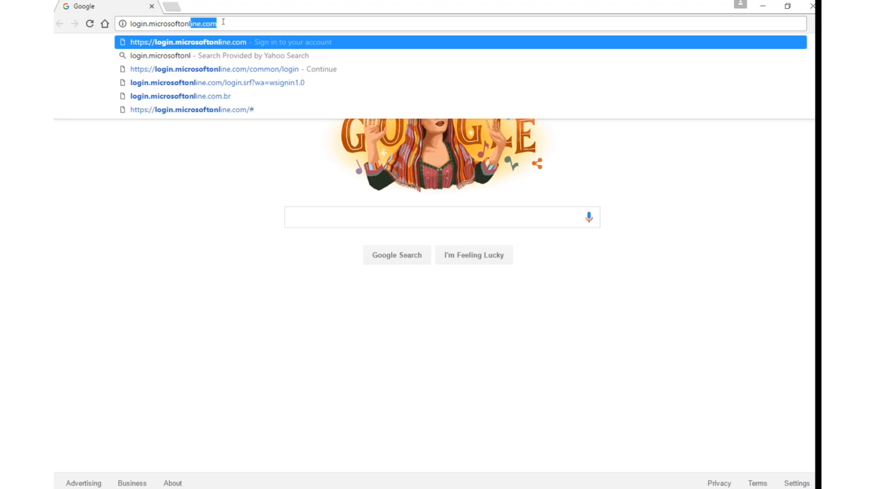
{"action": "type", "text": "m"}
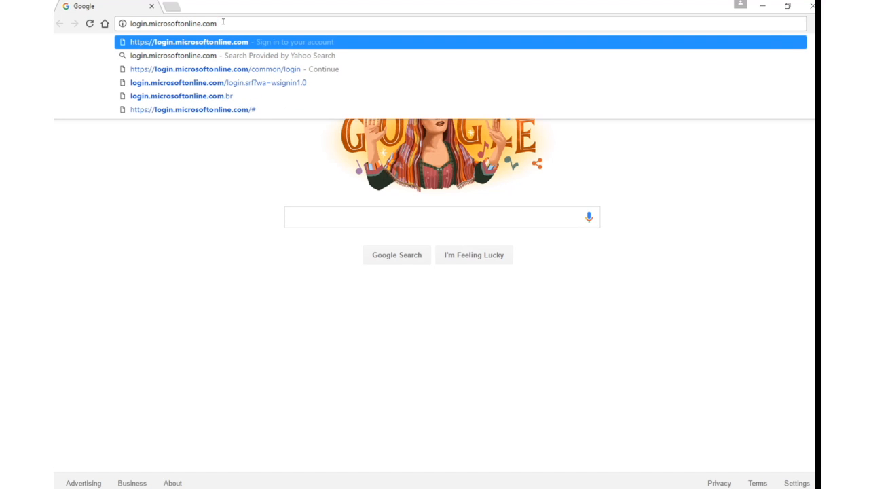
{"action": "key", "text": "Return"}
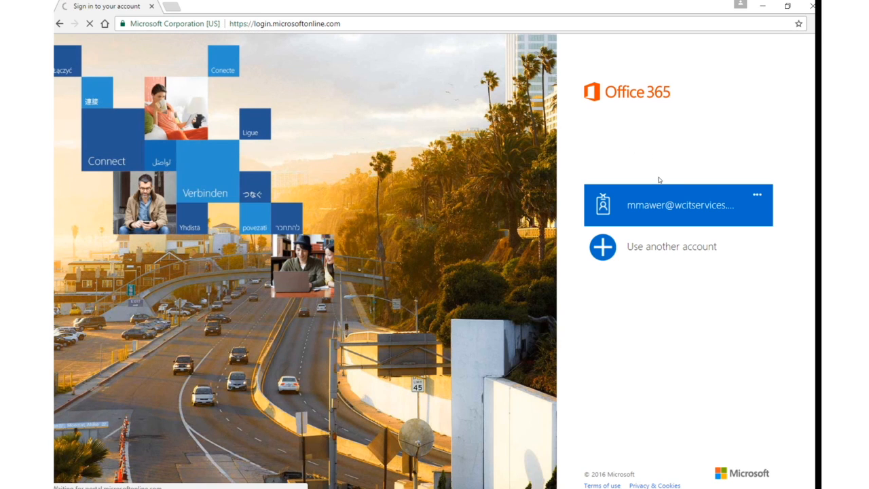
Sign in with the saved work or school account and its password.
{"action": "left_click", "coordinate": [652, 208]}
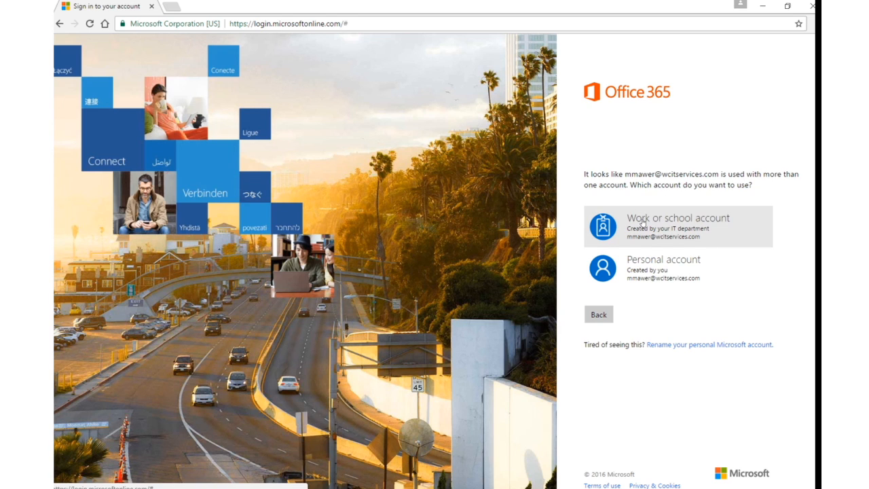
{"action": "left_click", "coordinate": [642, 222]}
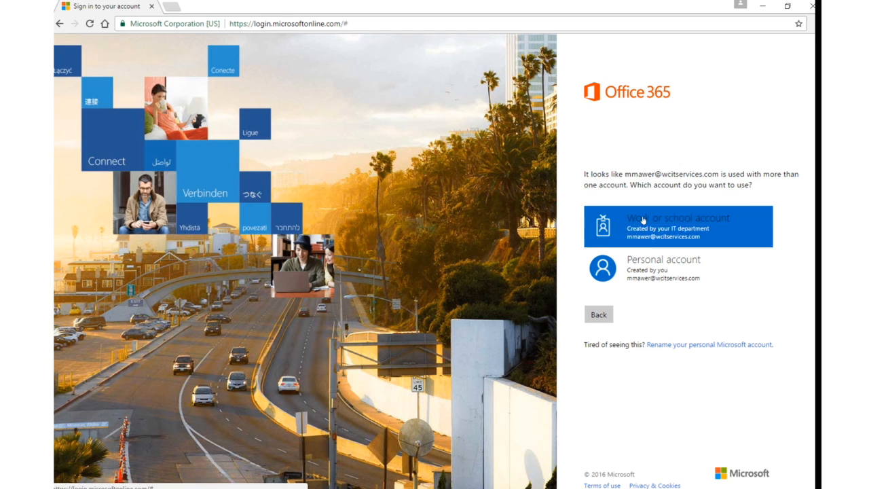
{"action": "left_click", "coordinate": [640, 225]}
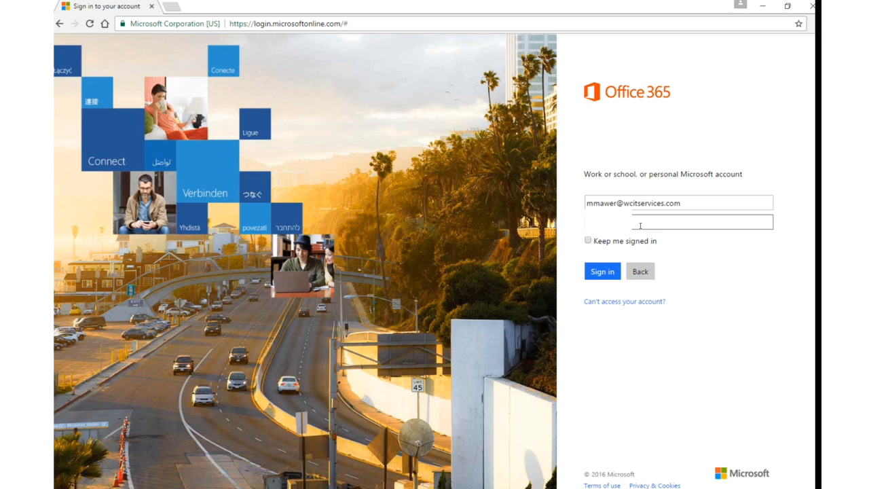
{"action": "left_click", "coordinate": [602, 271]}
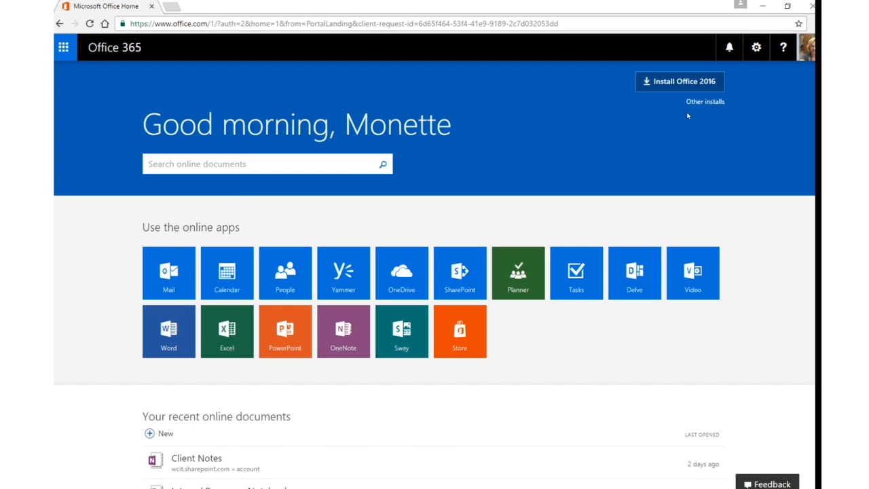
Sign out of Office 365 from the profile menu.
{"action": "left_click", "coordinate": [807, 53]}
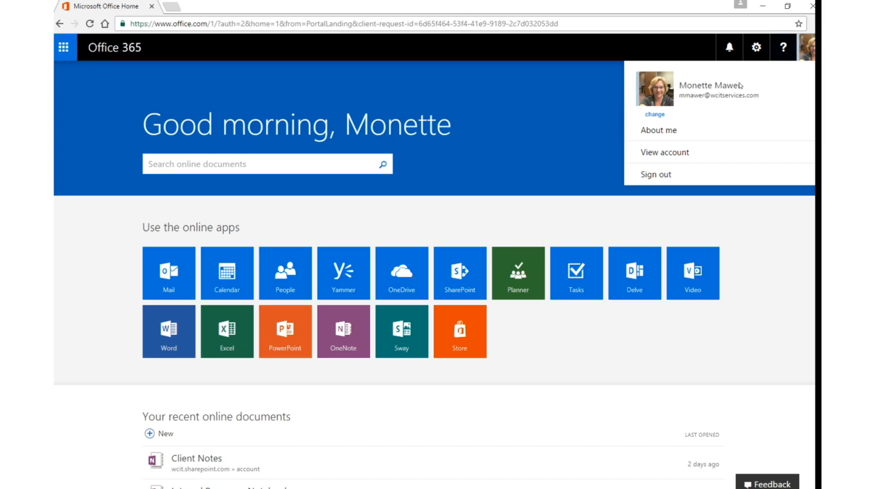
{"action": "left_click", "coordinate": [656, 175]}
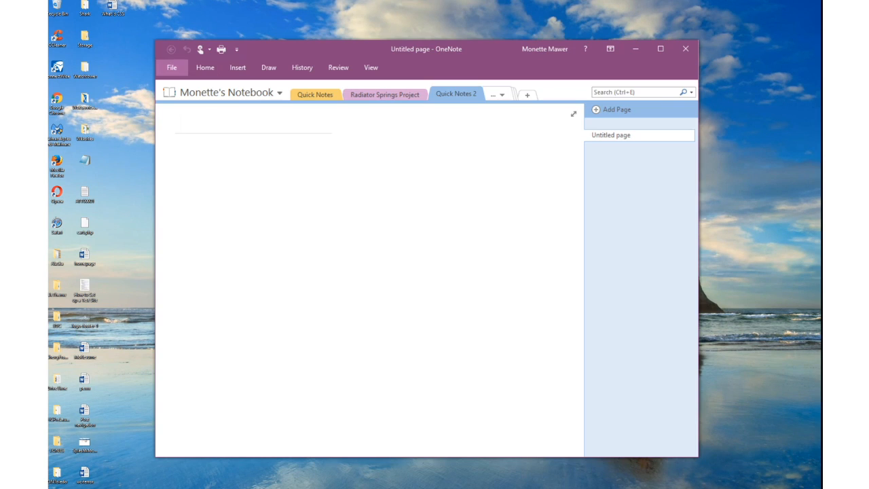
Create a new notebook named 'Test Notebook' stored on This PC.
{"action": "left_click", "coordinate": [171, 67]}
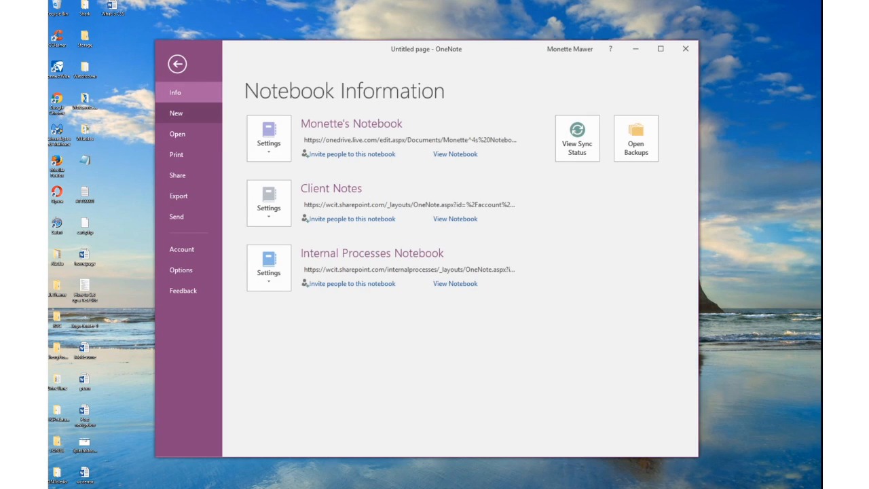
{"action": "left_click", "coordinate": [178, 113]}
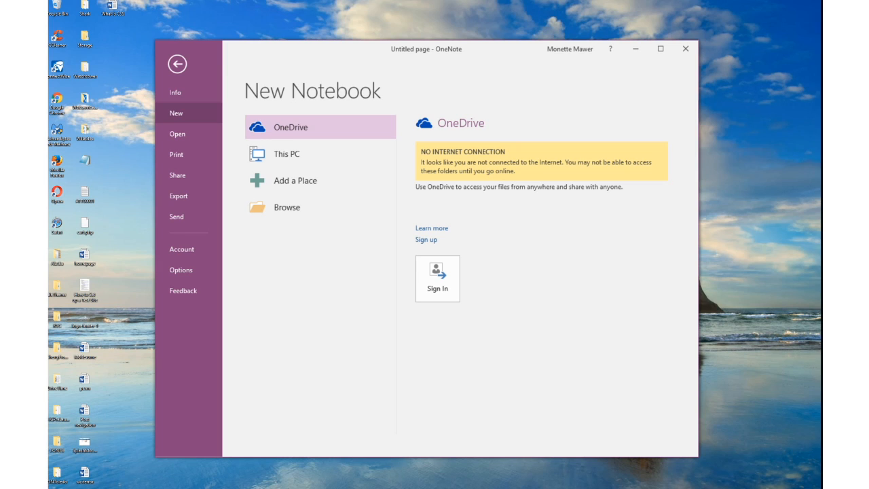
{"action": "left_click", "coordinate": [320, 153]}
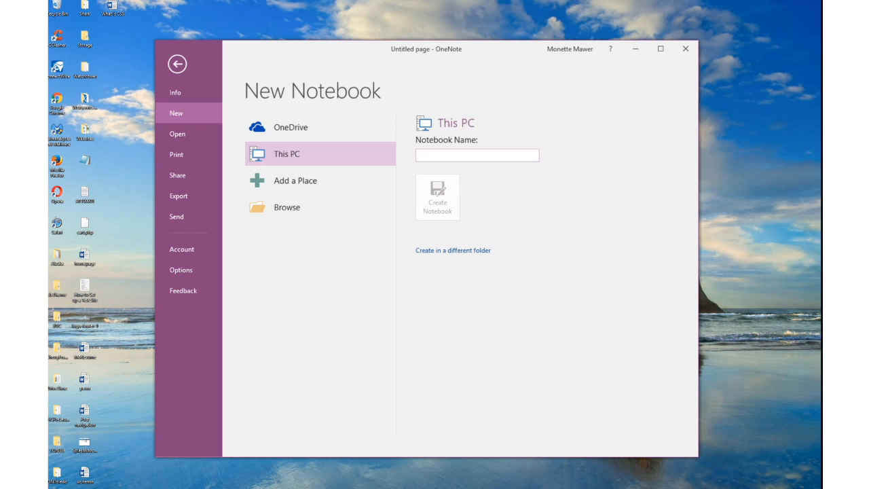
{"action": "type", "text": "T"}
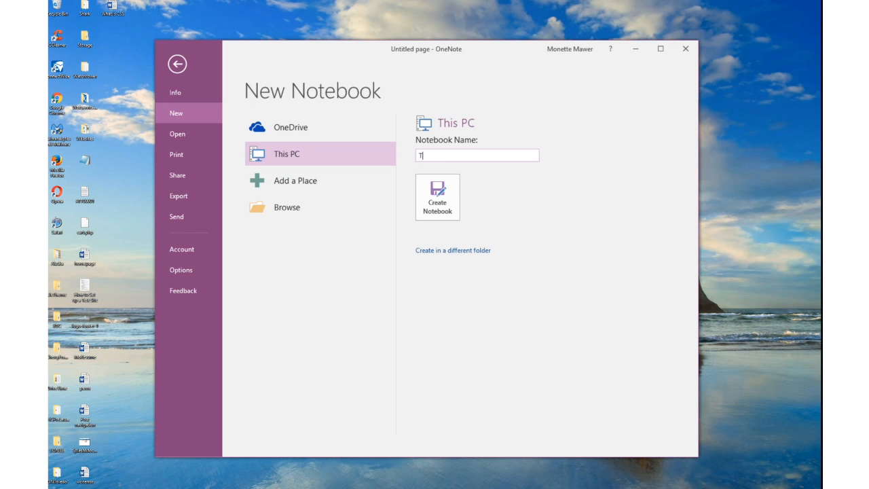
{"action": "type", "text": "est Notebook"}
{"action": "left_click", "coordinate": [438, 197]}
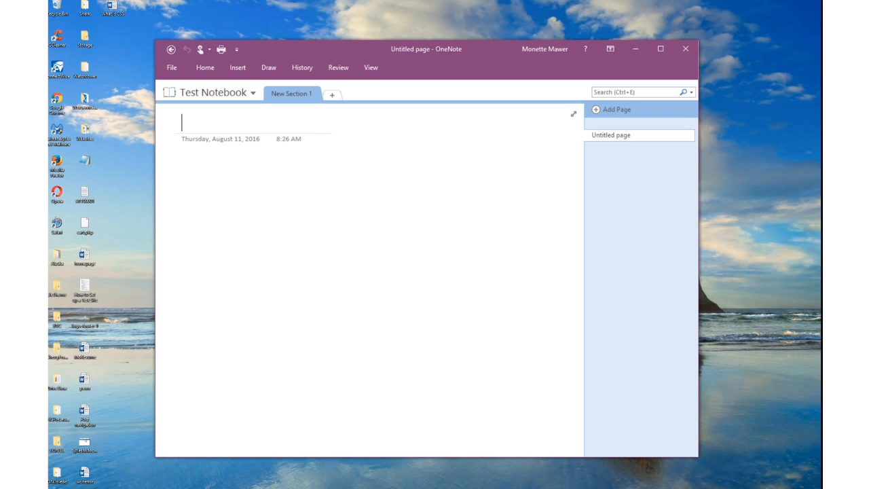
Type 'This is a test note' and 'This is another paragraph', and title the page 'Title For Test'.
{"action": "key", "text": "Return"}
{"action": "type", "text": "This is a test"}
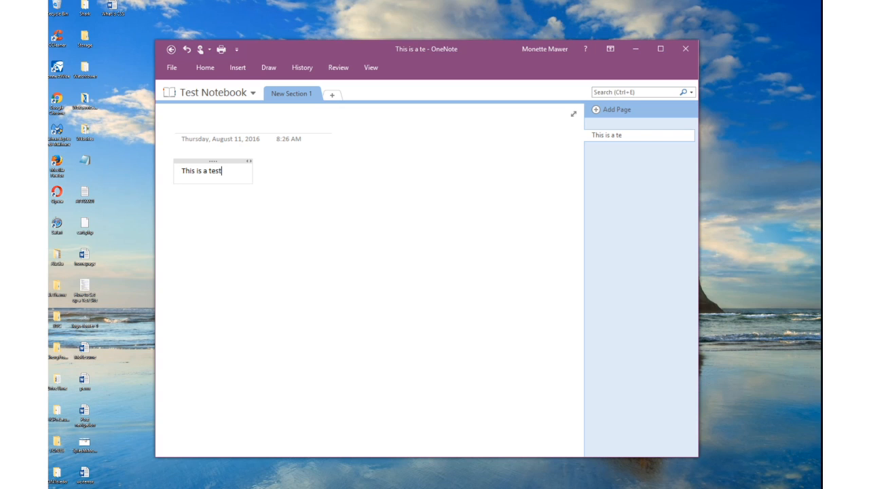
{"action": "type", "text": " note"}
{"action": "key", "text": "Return"}
{"action": "type", "text": "This is a"}
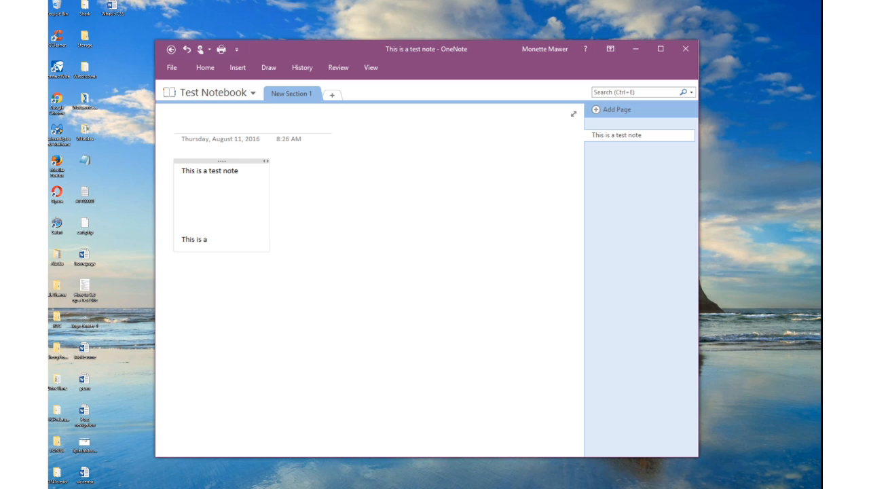
{"action": "type", "text": "nother paragraph"}
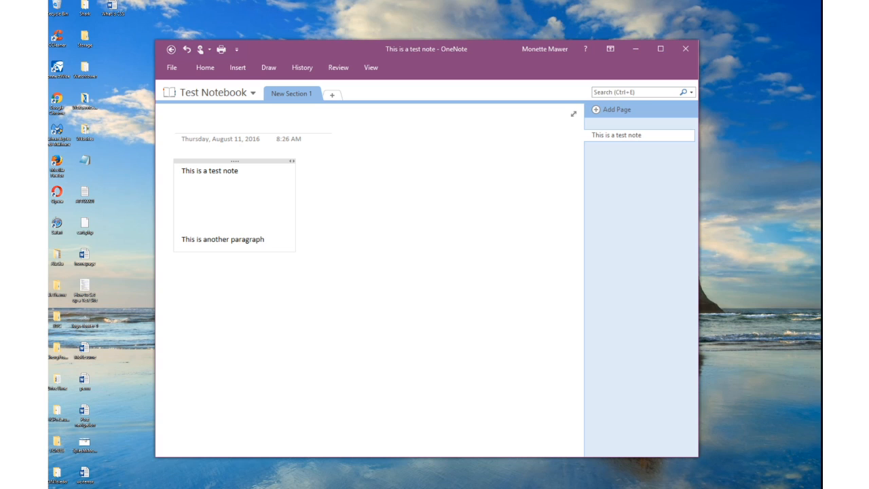
{"action": "left_click", "coordinate": [182, 122]}
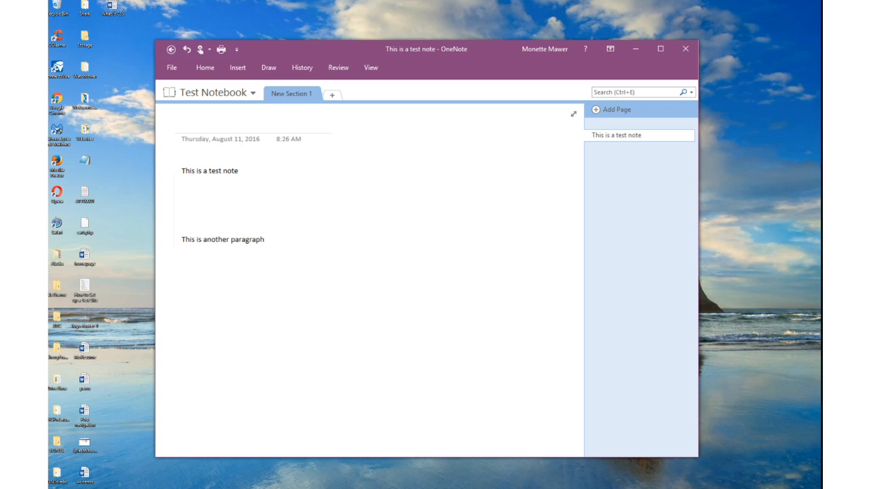
{"action": "type", "text": "Title For Test"}
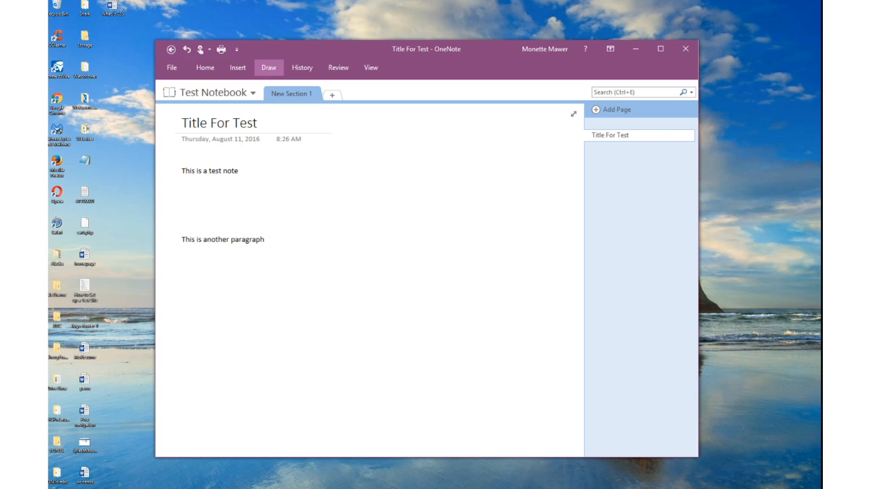
Dismiss the Draw tools to get back to the page.
{"action": "left_click", "coordinate": [269, 67]}
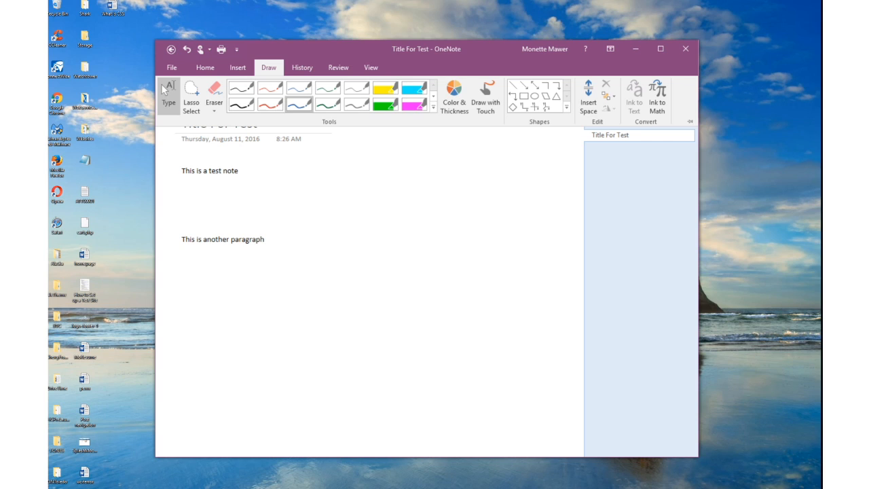
{"action": "key", "text": "Escape"}
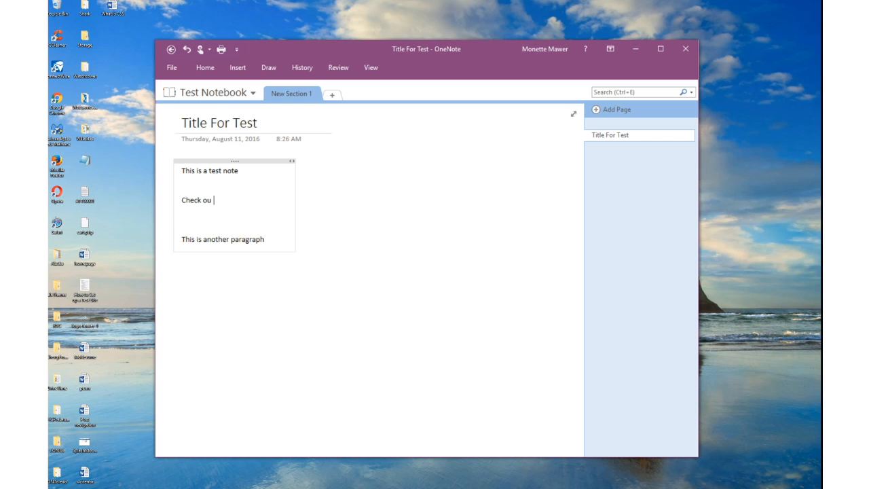
Write the middle line 'Check out googles website' and select 'googles website'.
{"action": "type", "text": "t google.com"}
{"action": "key", "text": "BackSpace"}
{"action": "key", "text": "BackSpace"}
{"action": "key", "text": "BackSpace"}
{"action": "key", "text": "BackSpace"}
{"action": "type", "text": "s website"}
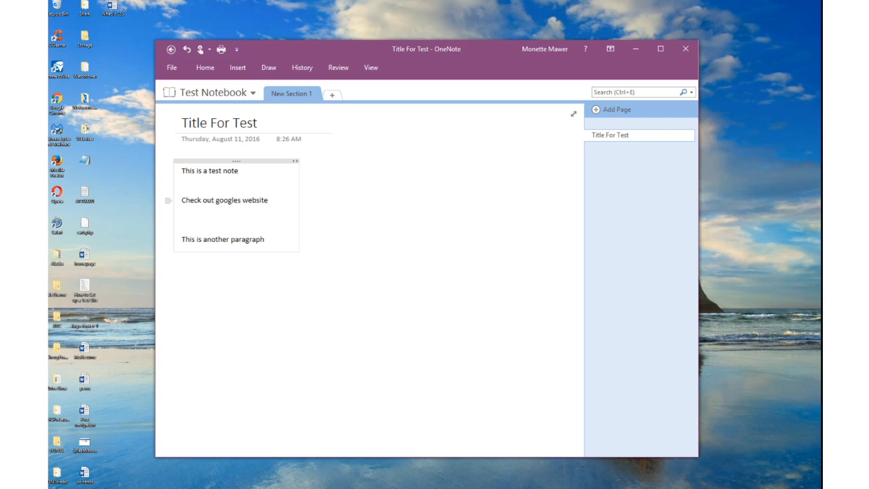
{"action": "left_click_drag", "start_coordinate": [268, 200], "coordinate": [215, 200]}
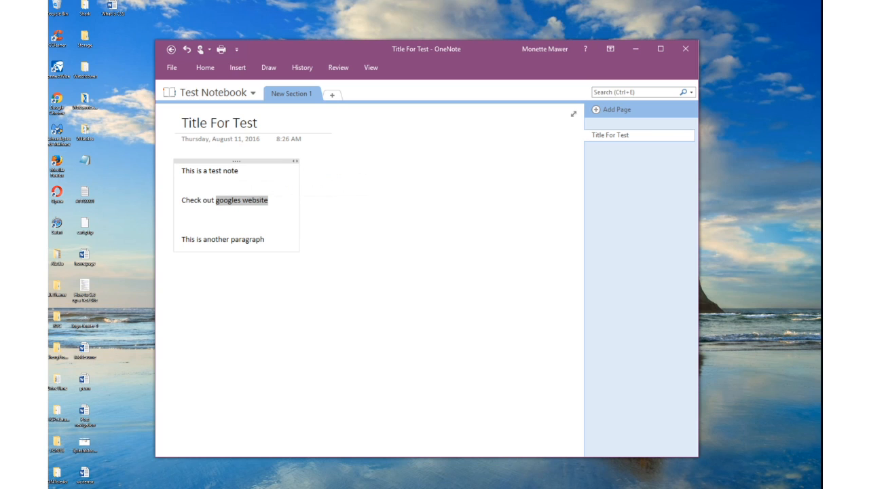
{"action": "left_click", "coordinate": [238, 68]}
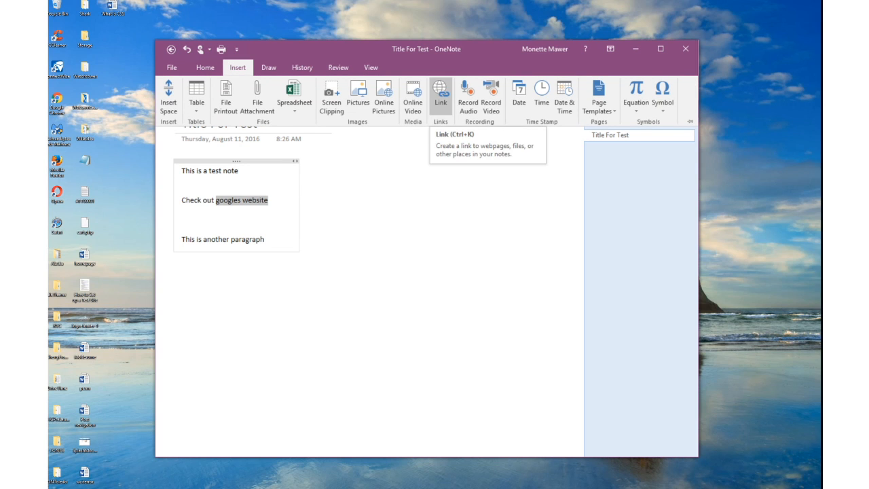
{"action": "left_click", "coordinate": [440, 99]}
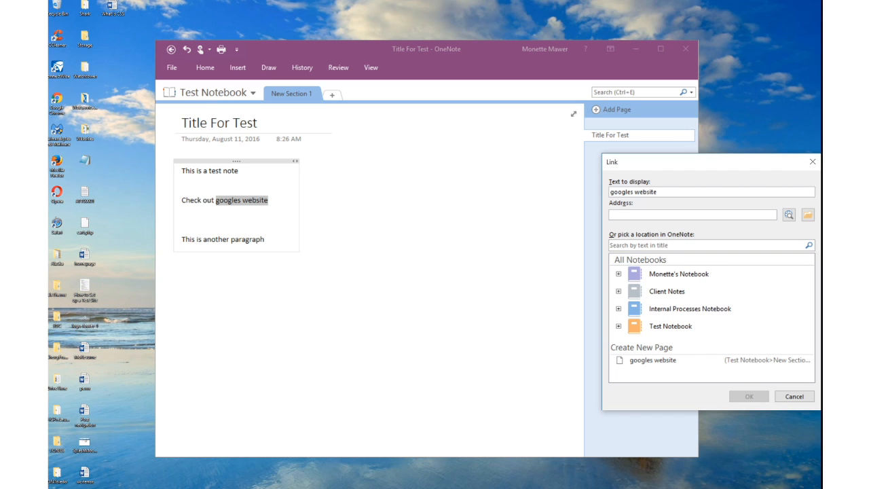
{"action": "type", "text": "www.go"}
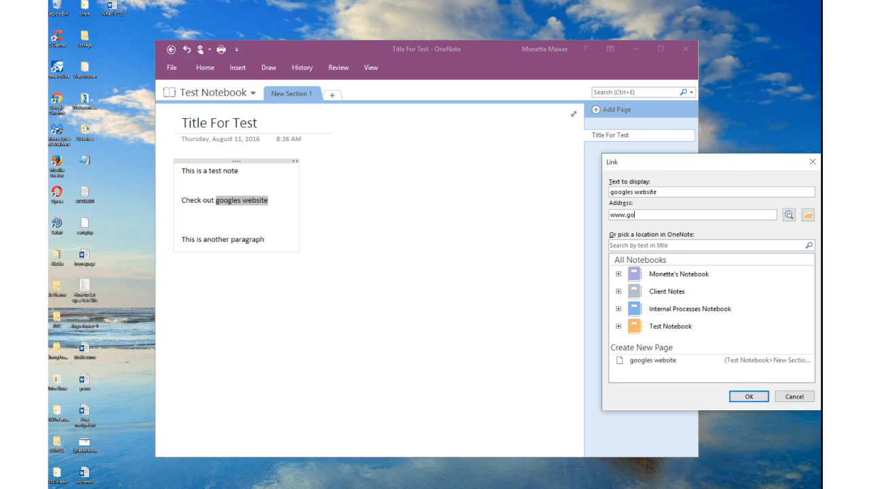
{"action": "type", "text": "ogle.com"}
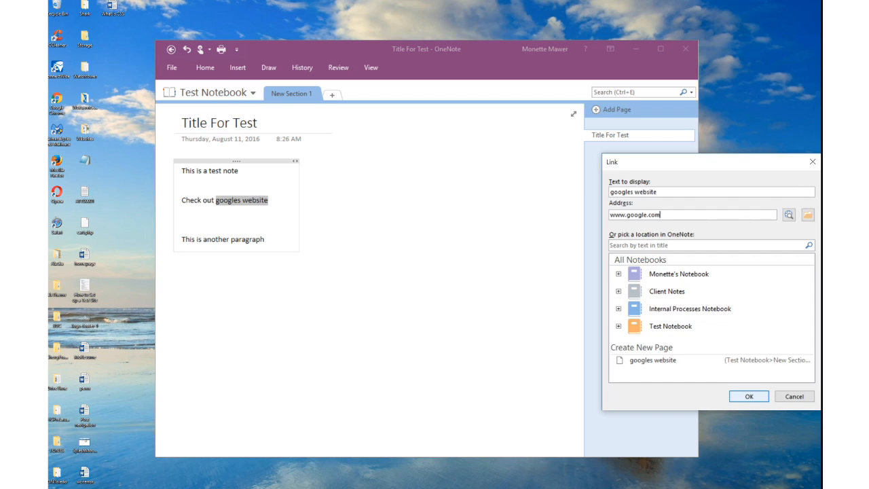
{"action": "key", "text": "Return"}
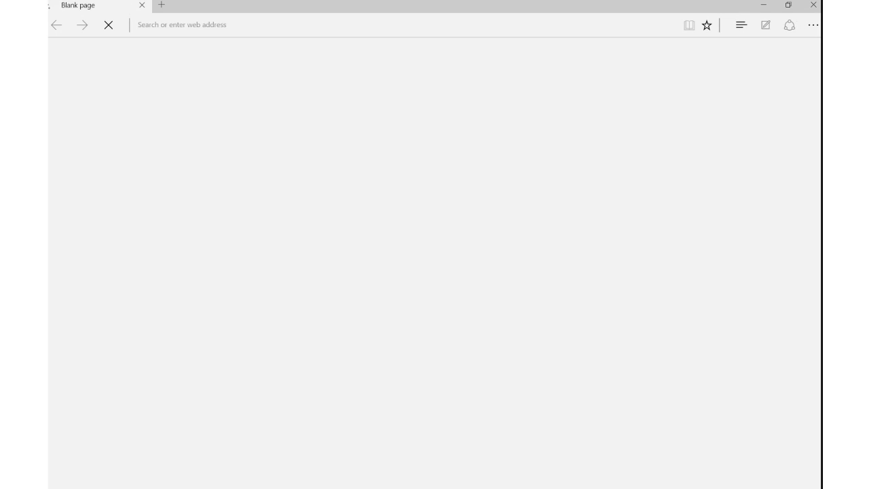
Close the Edge window opened by the link and add an empty line below the last paragraph.
{"action": "key", "text": "alt+F4"}
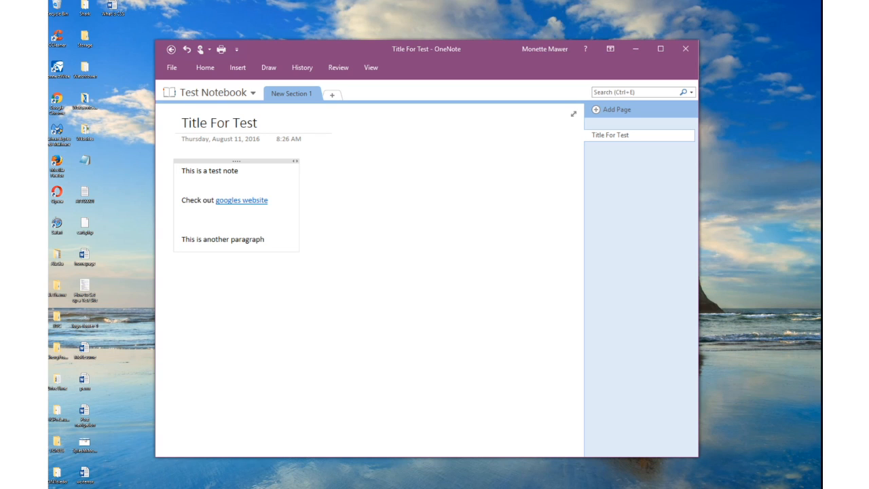
{"action": "key", "text": "Return"}
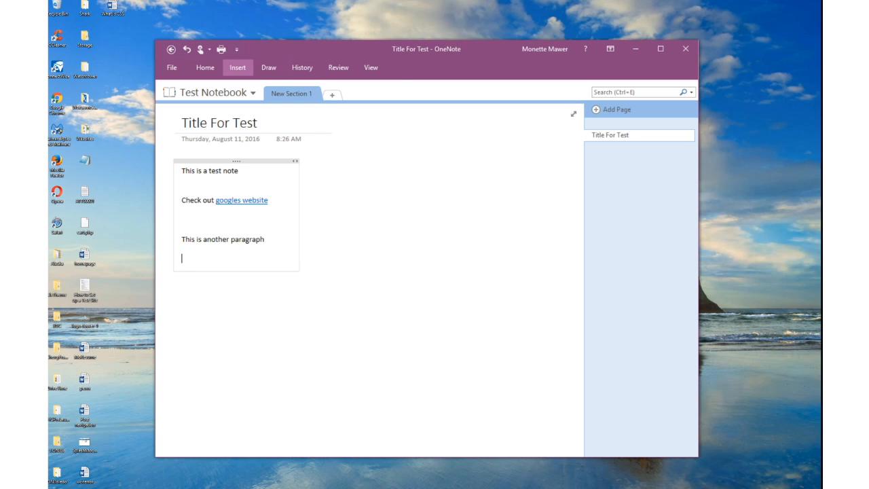
Attach the Documents file 'Backing Up Your Website' to the page as a file icon.
{"action": "left_click", "coordinate": [238, 67]}
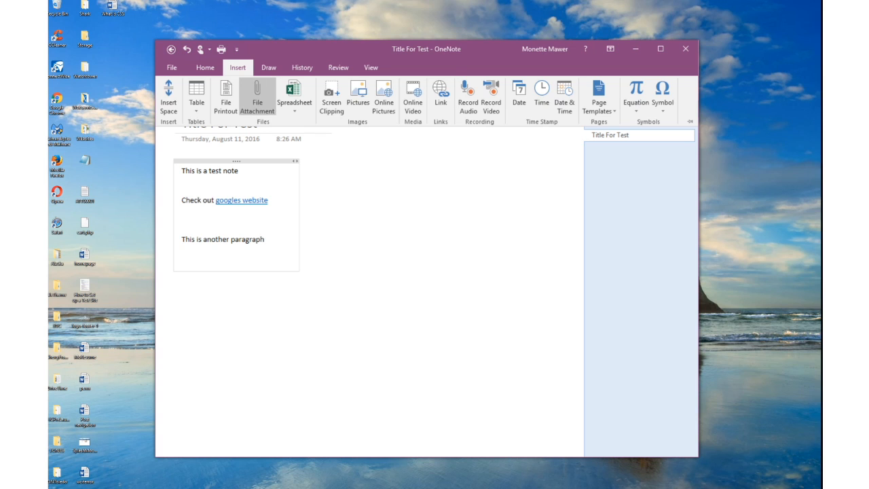
{"action": "left_click", "coordinate": [258, 95]}
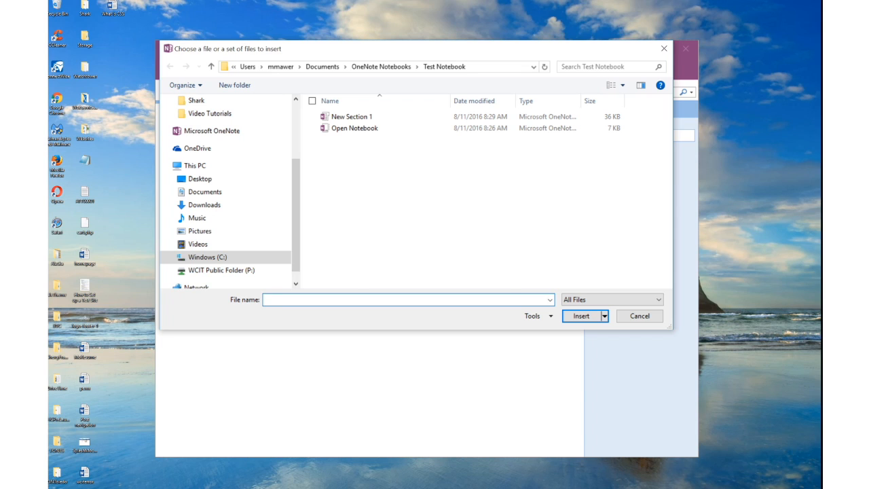
{"action": "left_click", "coordinate": [205, 191]}
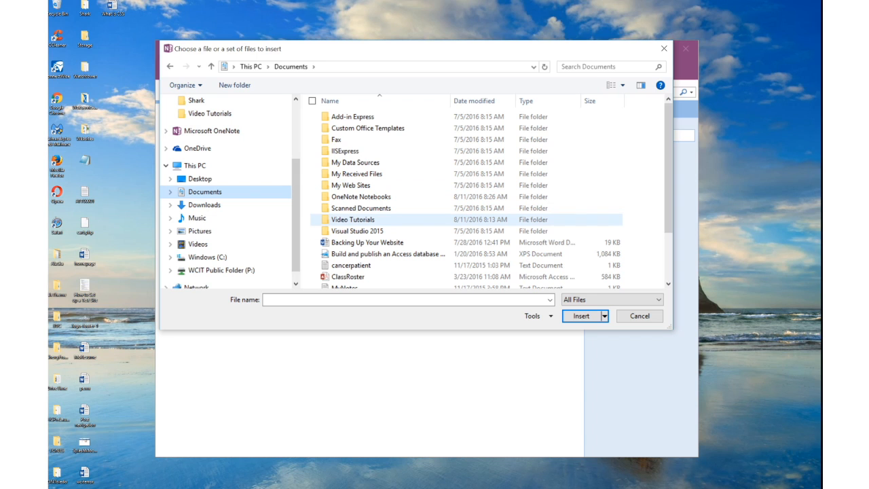
{"action": "left_click", "coordinate": [366, 243]}
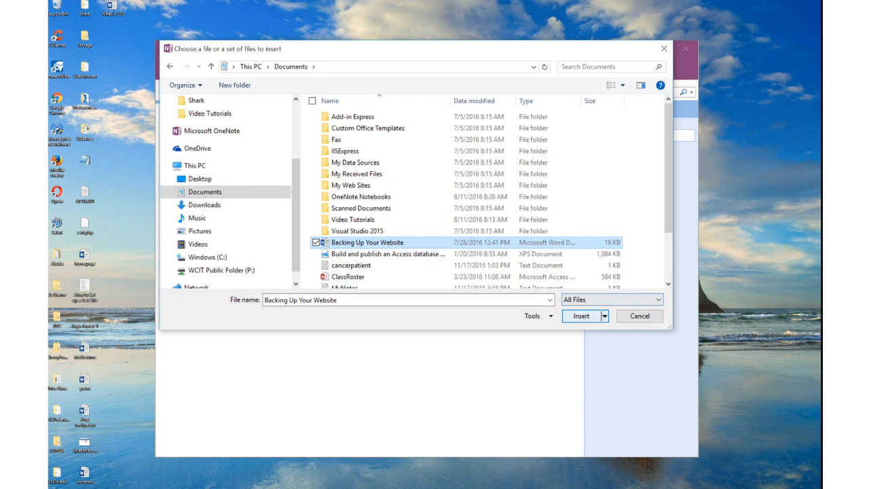
{"action": "left_click", "coordinate": [581, 316]}
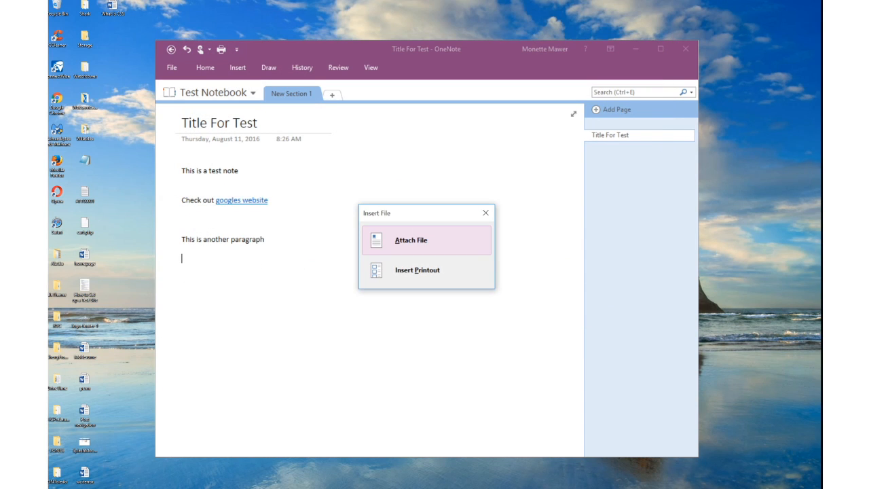
{"action": "left_click", "coordinate": [410, 240]}
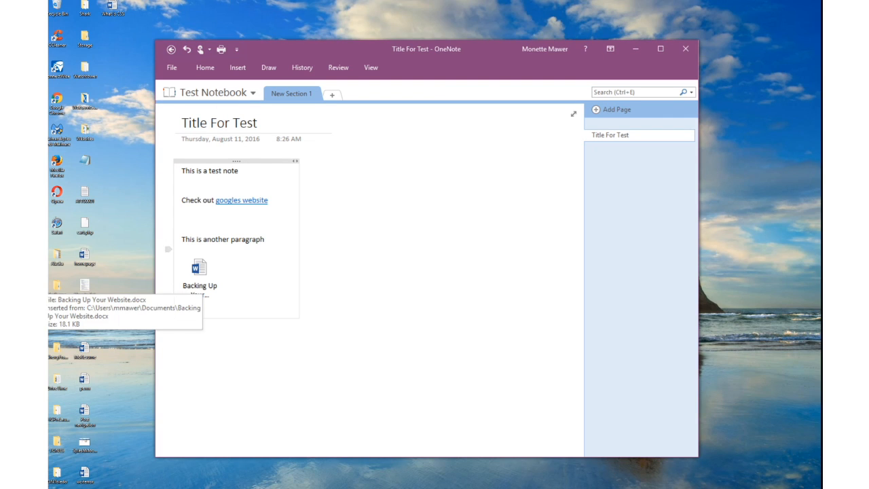
Try opening the attached document, dismiss the warning, and begin a screen clipping.
{"action": "double_click", "coordinate": [199, 271]}
{"action": "left_click", "coordinate": [588, 315]}
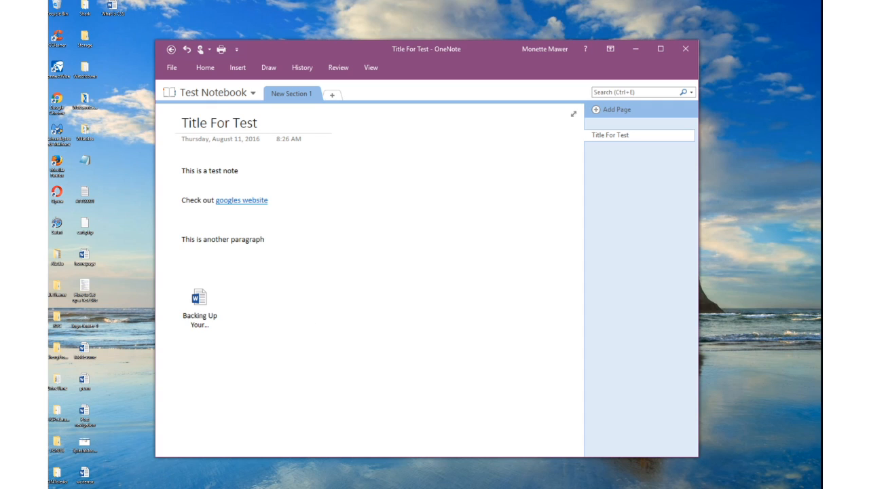
{"action": "left_click", "coordinate": [237, 67]}
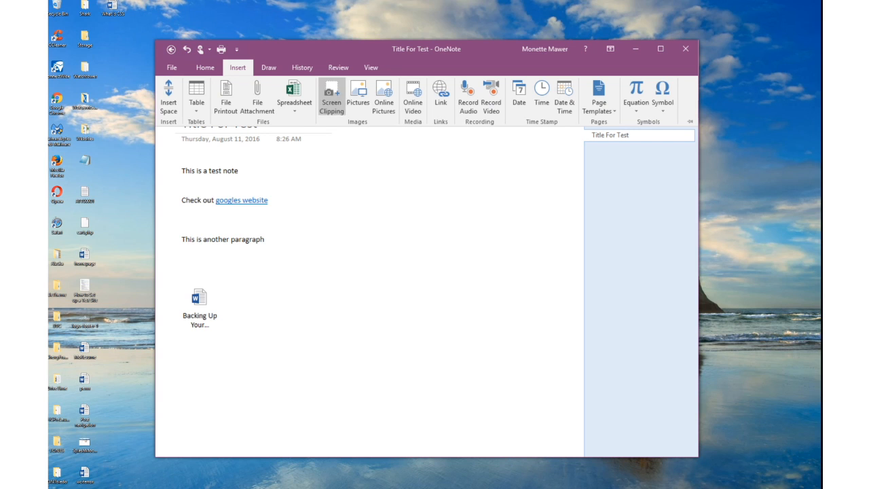
{"action": "left_click", "coordinate": [331, 95]}
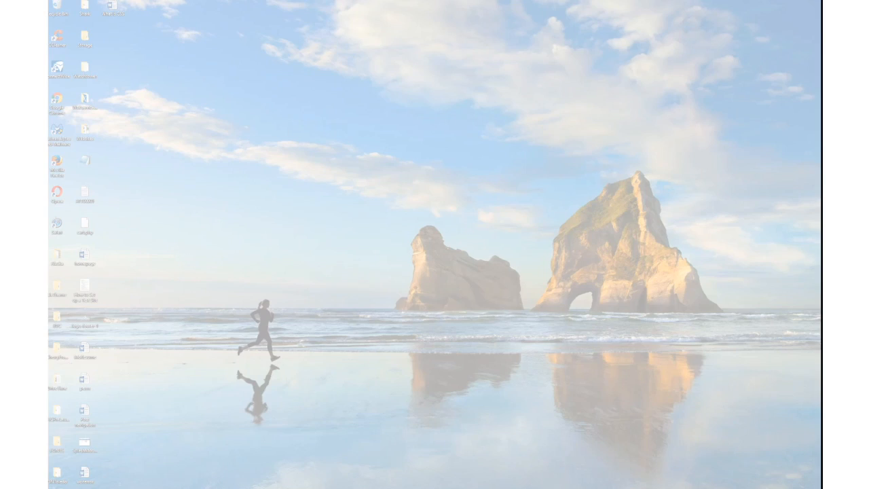
Clip the left rock formation from the desktop picture onto the page below the attachment.
{"action": "left_click_drag", "start_coordinate": [524, 319], "coordinate": [383, 218]}
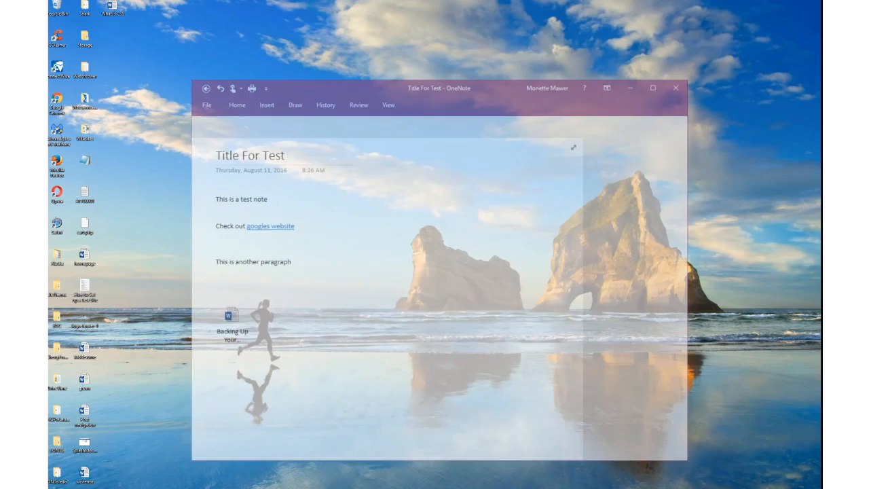
{"action": "left_click", "coordinate": [247, 416]}
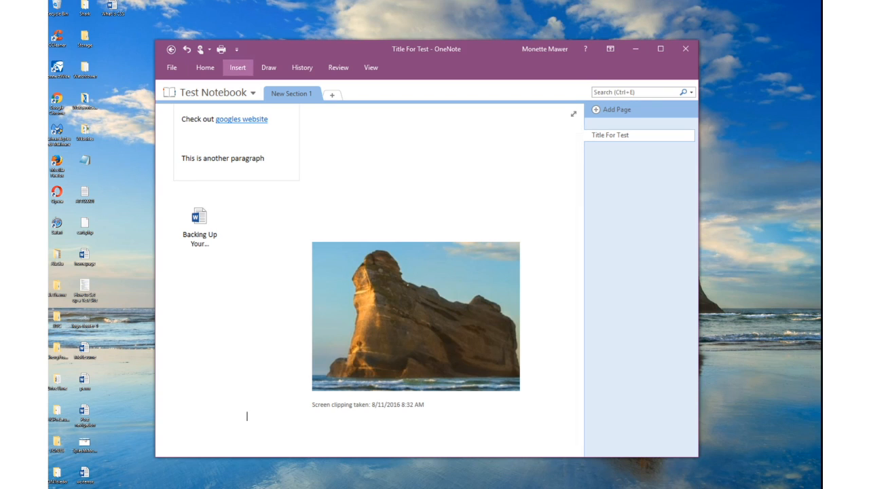
{"action": "left_click", "coordinate": [237, 67]}
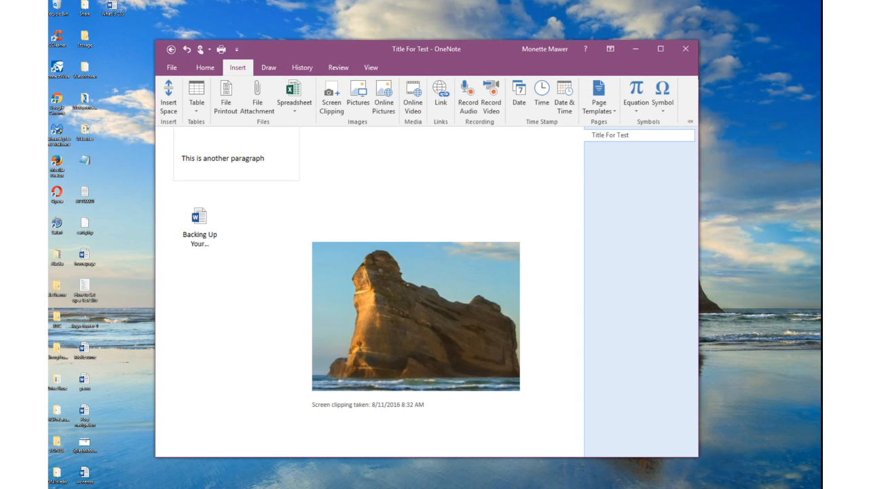
Insert the computer image from the Pictures folder below the screen clipping.
{"action": "left_click", "coordinate": [358, 94]}
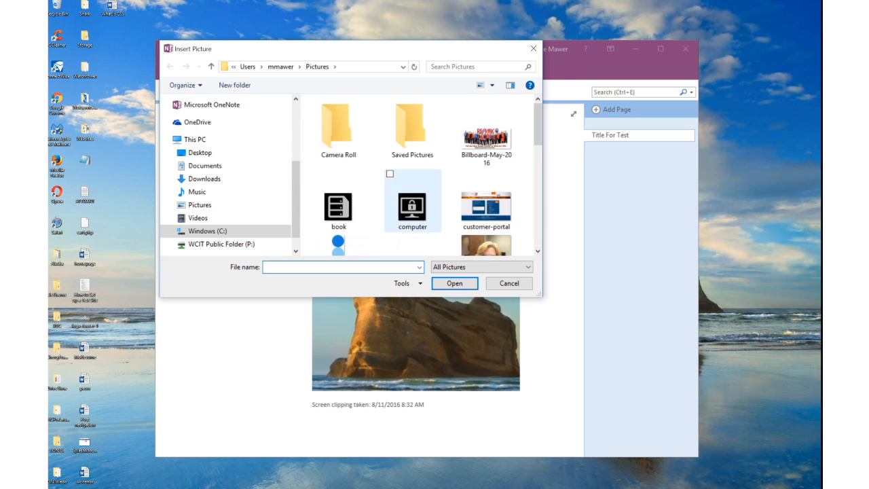
{"action": "left_click", "coordinate": [412, 207]}
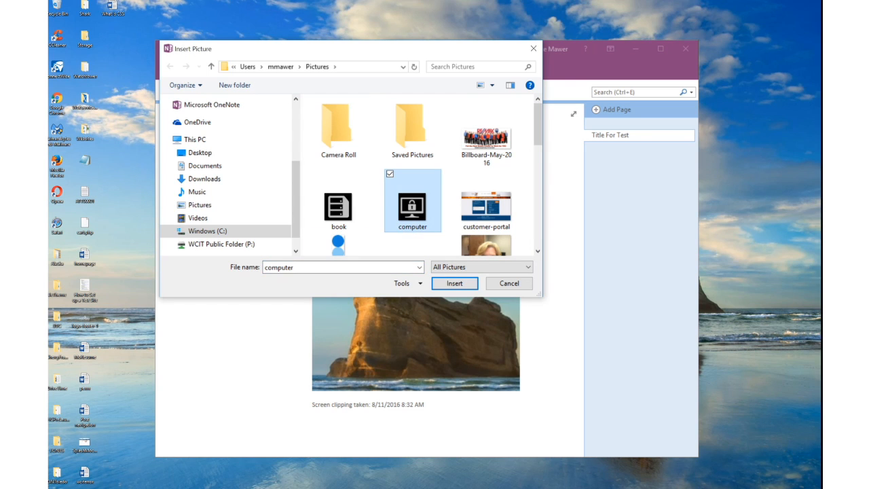
{"action": "left_click", "coordinate": [454, 283]}
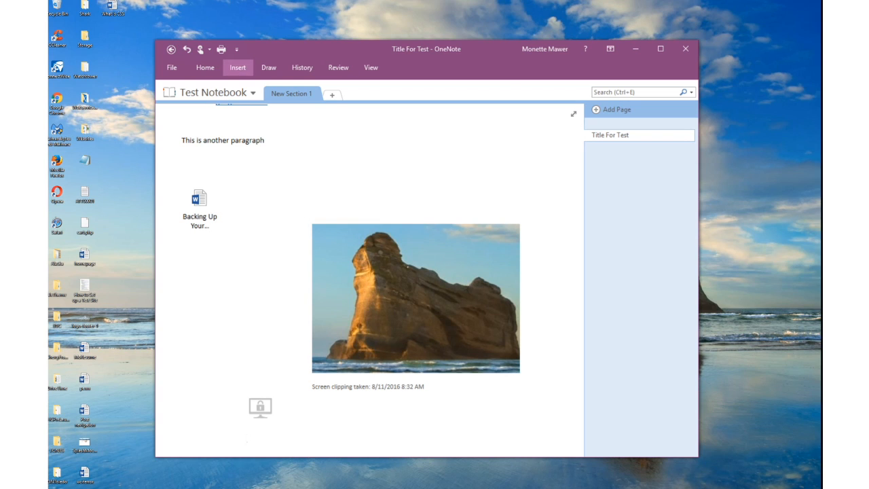
Open the Online Pictures search and close it without inserting anything.
{"action": "left_click", "coordinate": [238, 68]}
{"action": "left_click", "coordinate": [383, 102]}
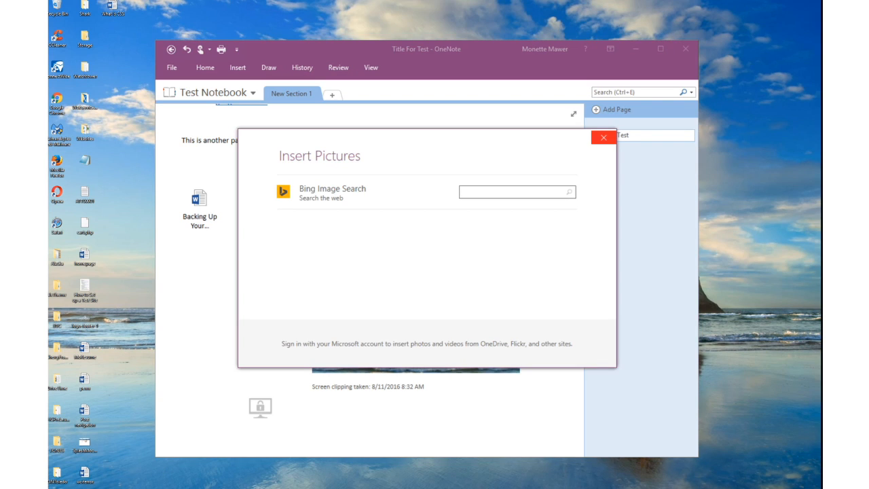
{"action": "left_click", "coordinate": [604, 137]}
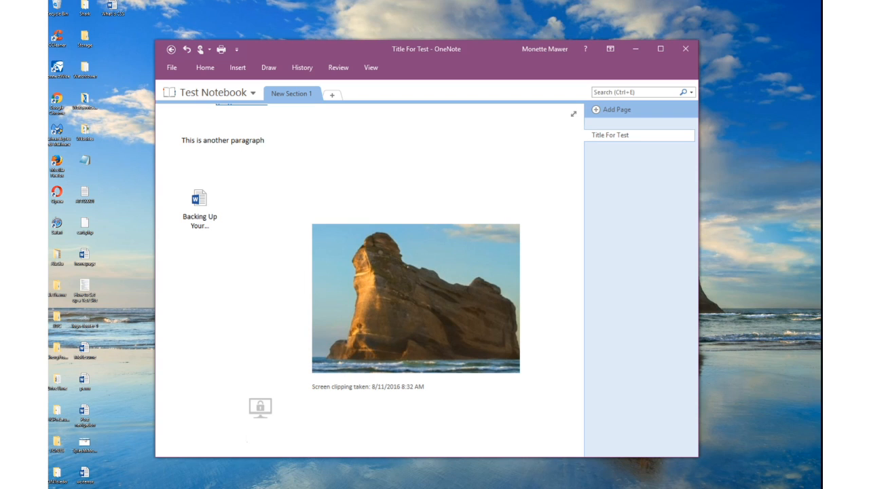
Add a page titled 'New Page' with the body text 'This is a new page'.
{"action": "left_click", "coordinate": [617, 109]}
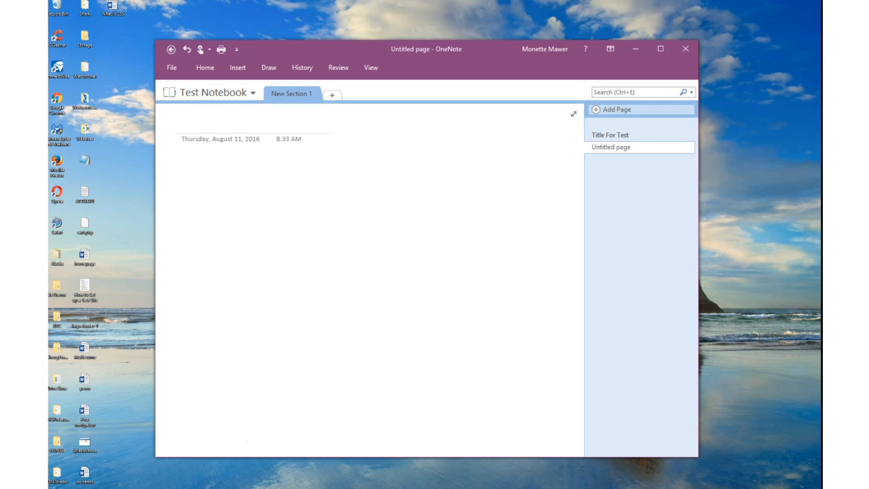
{"action": "type", "text": "t"}
{"action": "key", "text": "BackSpace"}
{"action": "type", "text": "New FPage"}
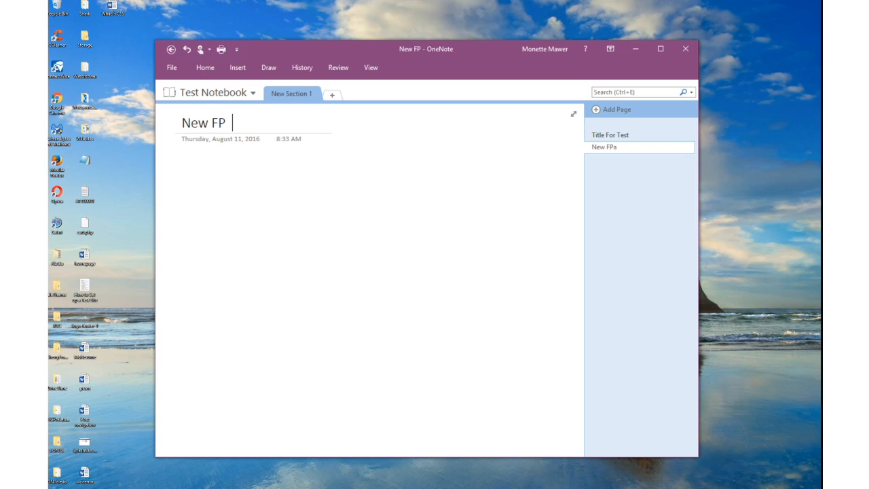
{"action": "key", "text": "BackSpace"}
{"action": "key", "text": "BackSpace"}
{"action": "key", "text": "BackSpace"}
{"action": "key", "text": "BackSpace"}
{"action": "key", "text": "BackSpace"}
{"action": "type", "text": "Page"}
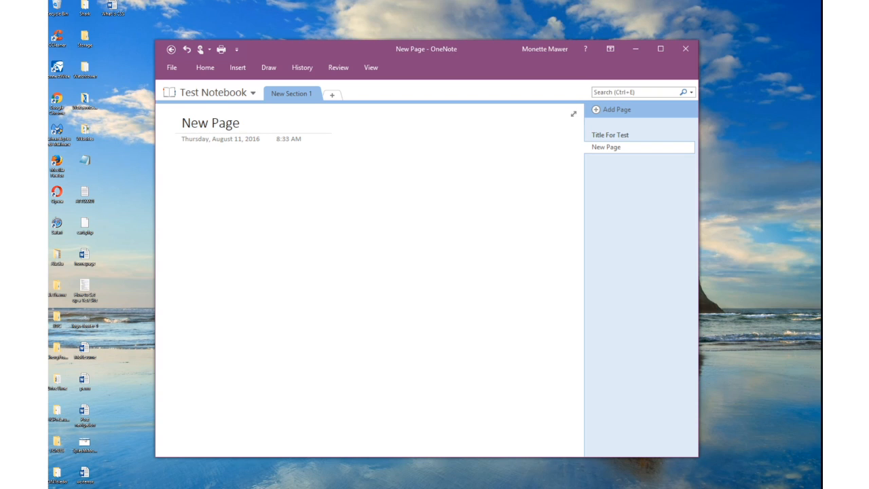
{"action": "key", "text": "Return"}
{"action": "type", "text": "This is a n"}
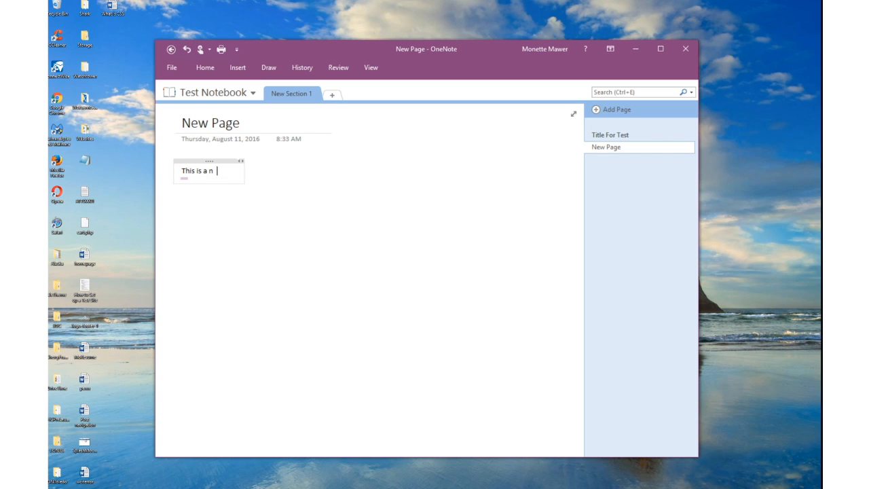
{"action": "type", "text": "ew page"}
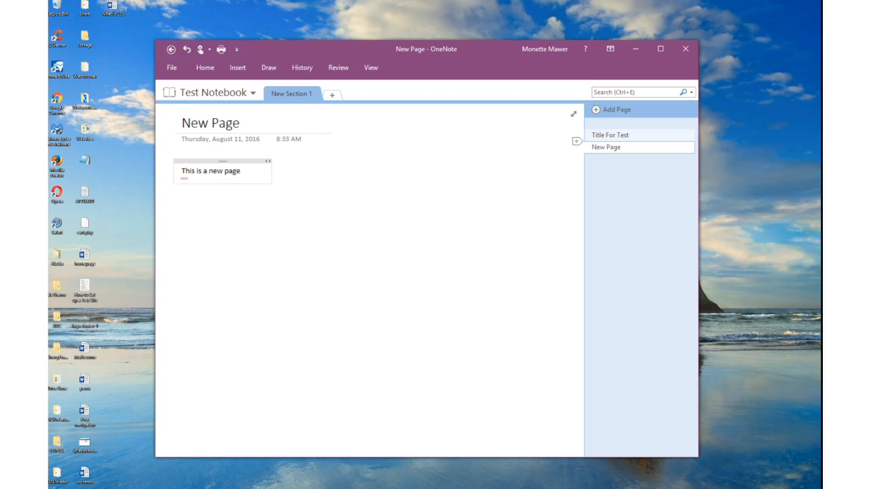
Switch to the Title For Test page and back to New Page.
{"action": "left_click", "coordinate": [610, 134]}
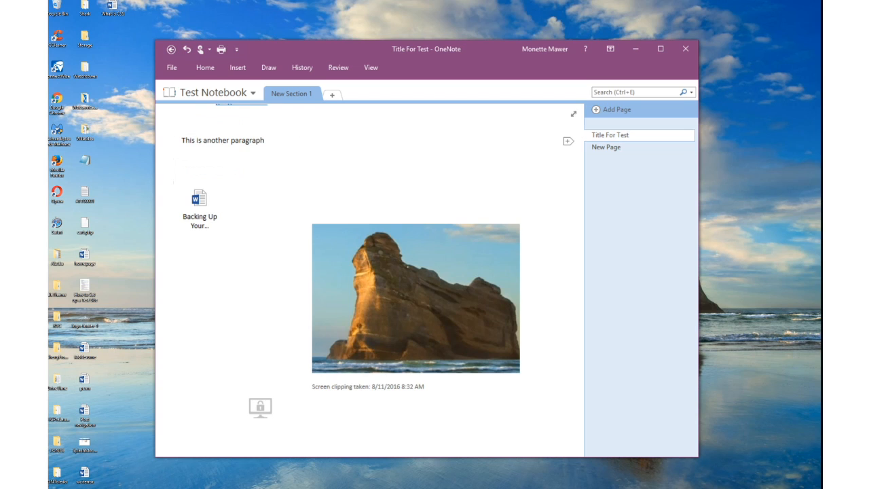
{"action": "scroll", "coordinate": [248, 438], "scroll_direction": "up", "scroll_amount": 3}
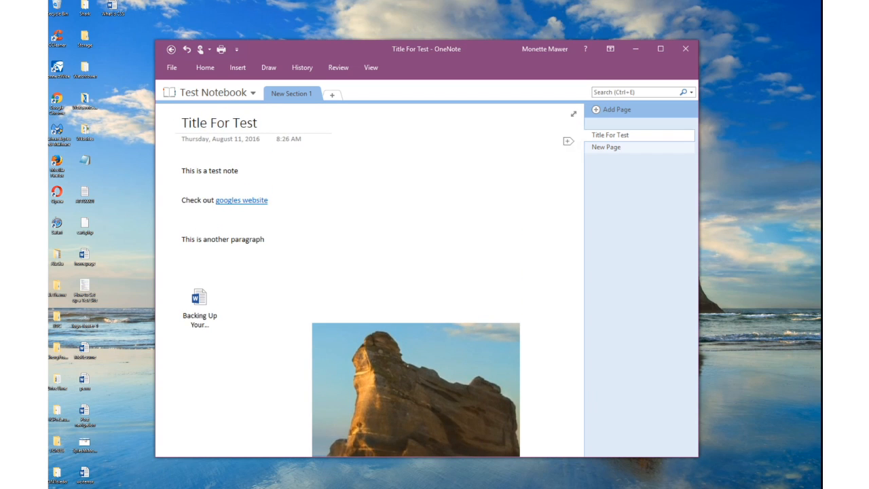
{"action": "left_click", "coordinate": [605, 147]}
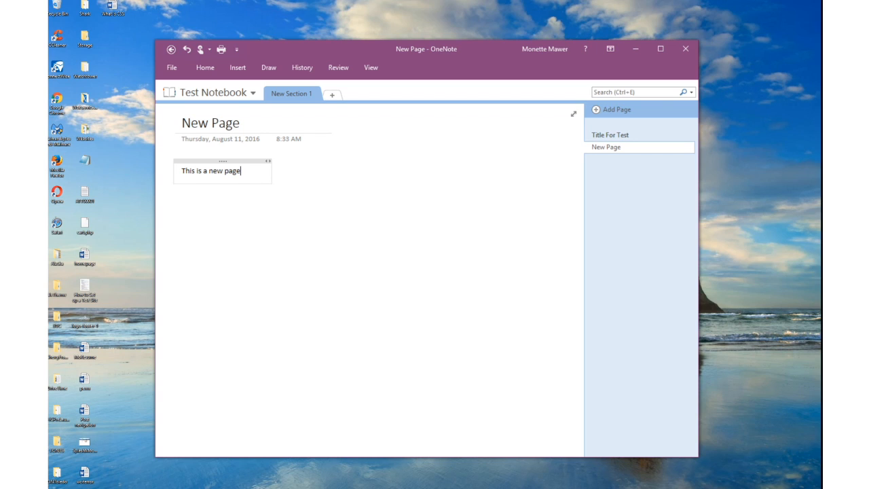
Create New Section 2 from New Section 1's context menu, then add New Sections 3 and 4.
{"action": "right_click", "coordinate": [284, 94]}
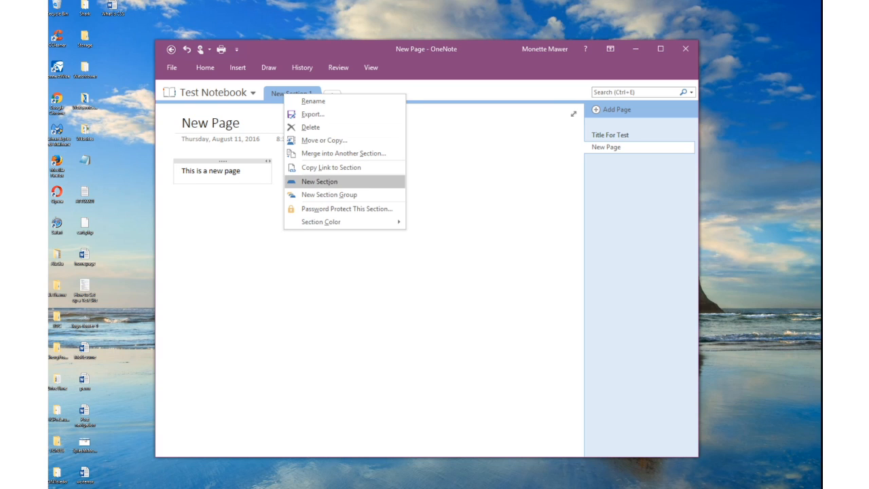
{"action": "left_click", "coordinate": [319, 181]}
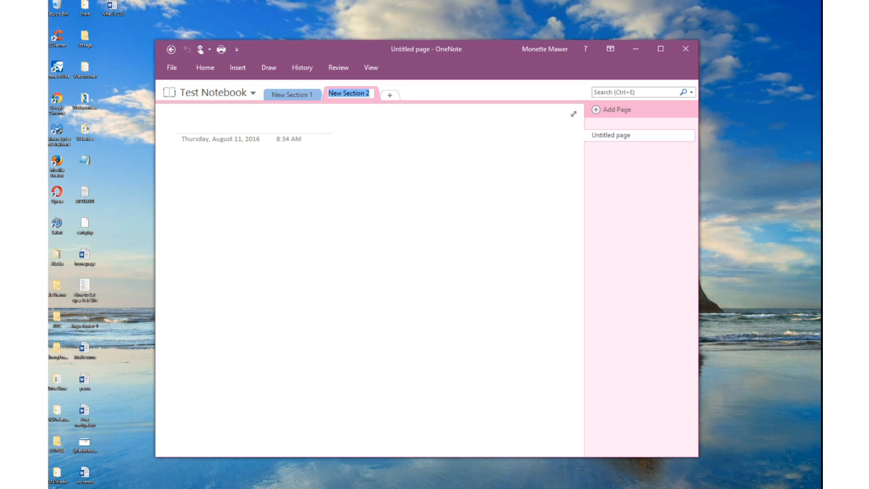
{"action": "key", "text": "Return"}
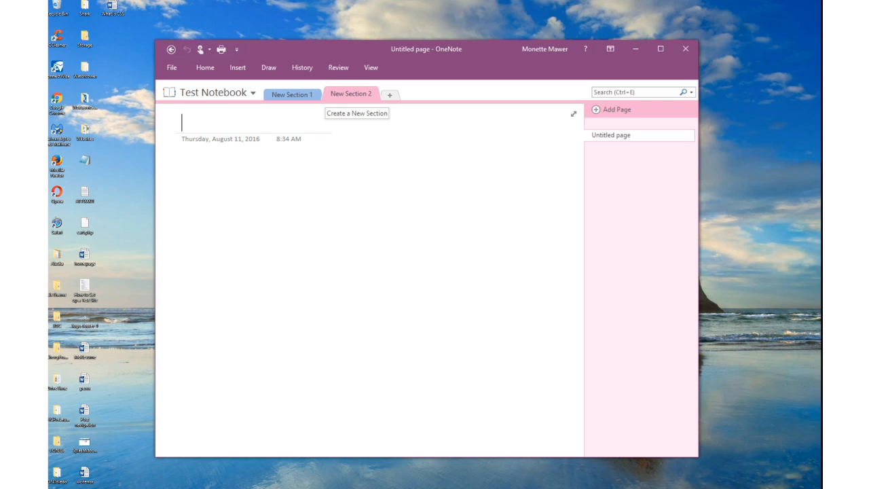
{"action": "left_click", "coordinate": [390, 95]}
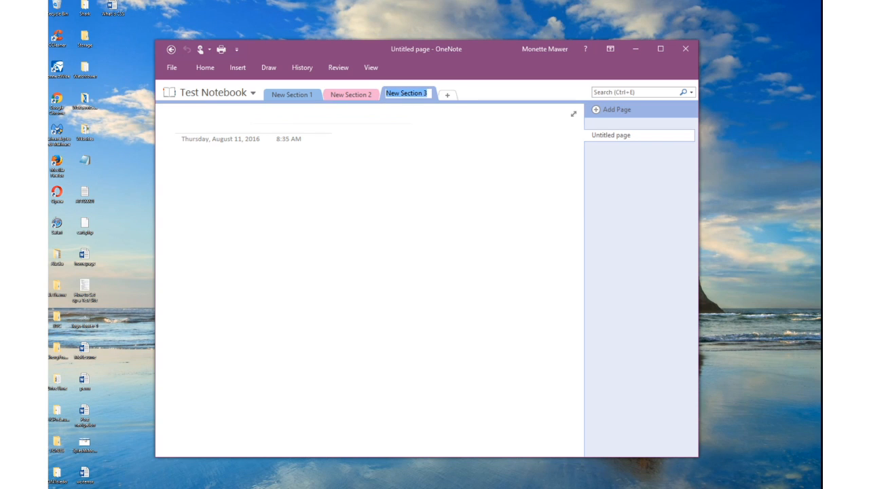
{"action": "left_click", "coordinate": [448, 95]}
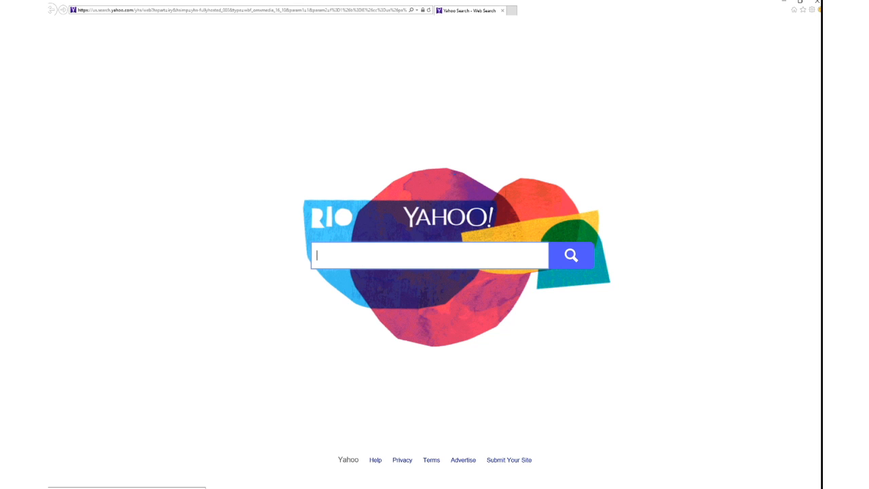
Send the Yahoo Search page to OneNote's New Section 4, then follow its source link.
{"action": "right_click", "coordinate": [302, 231]}
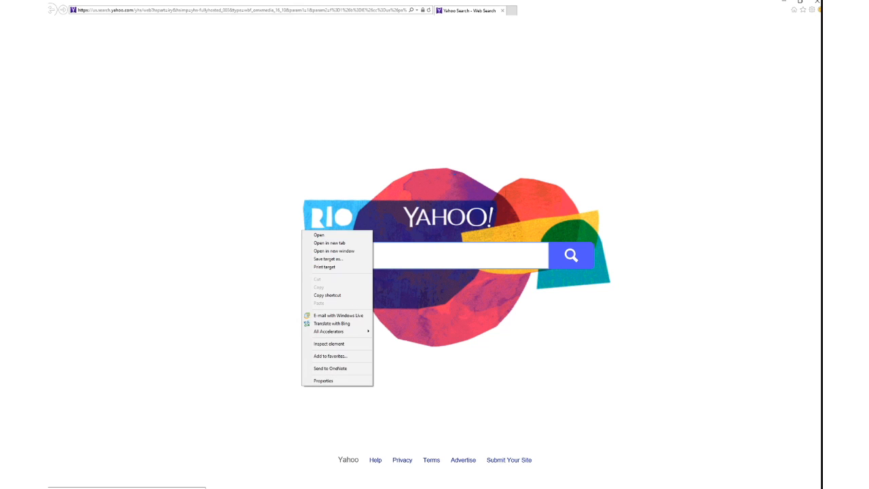
{"action": "left_click", "coordinate": [330, 368]}
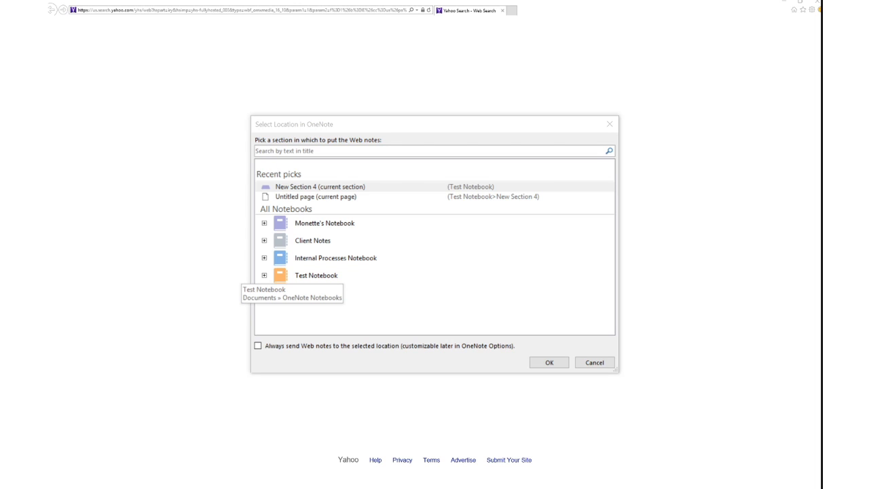
{"action": "left_click", "coordinate": [549, 363]}
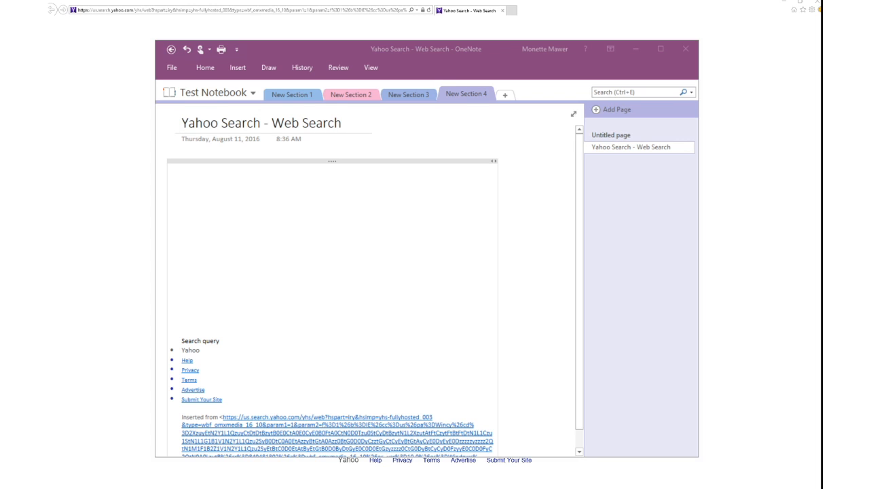
{"action": "scroll", "coordinate": [371, 281], "scroll_direction": "down", "scroll_amount": 1}
{"action": "left_click", "coordinate": [272, 419]}
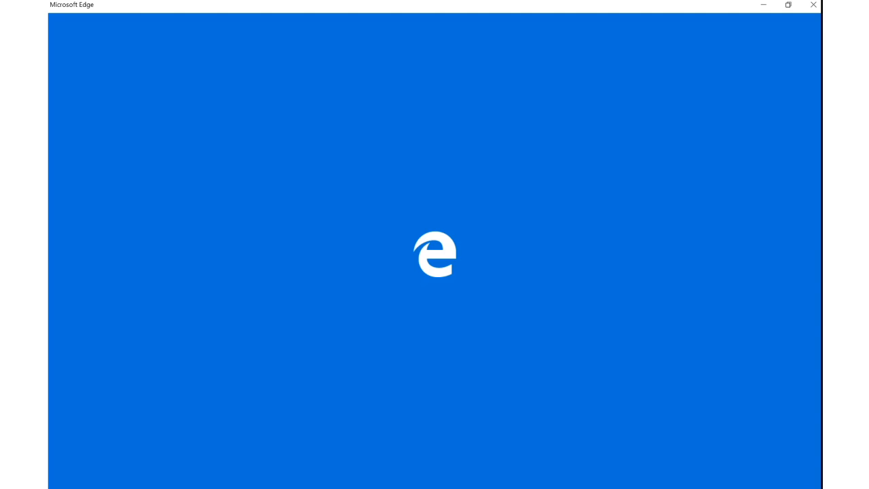